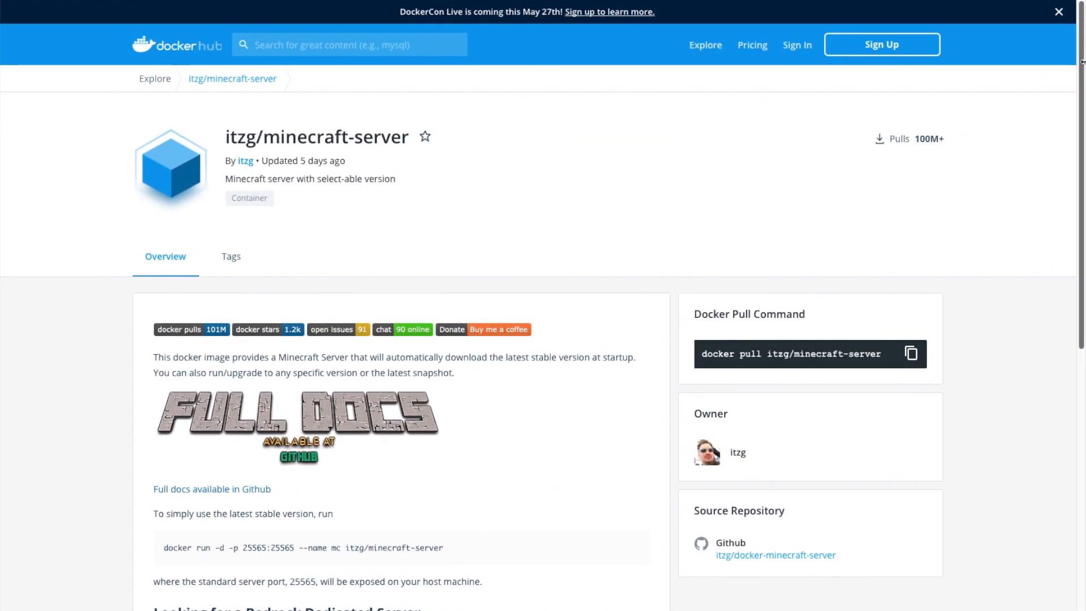
- Switch to Portainer, start a new container on the local endpoint and name it Minecraft
left_click_drag(1077, 65, 1079, 165)
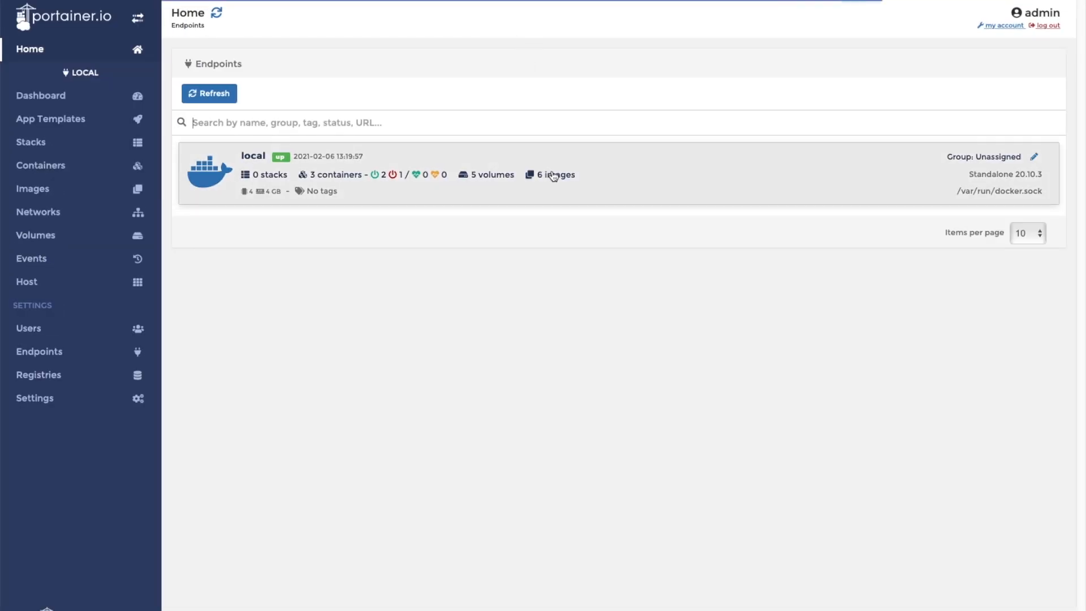
left_click(551, 174)
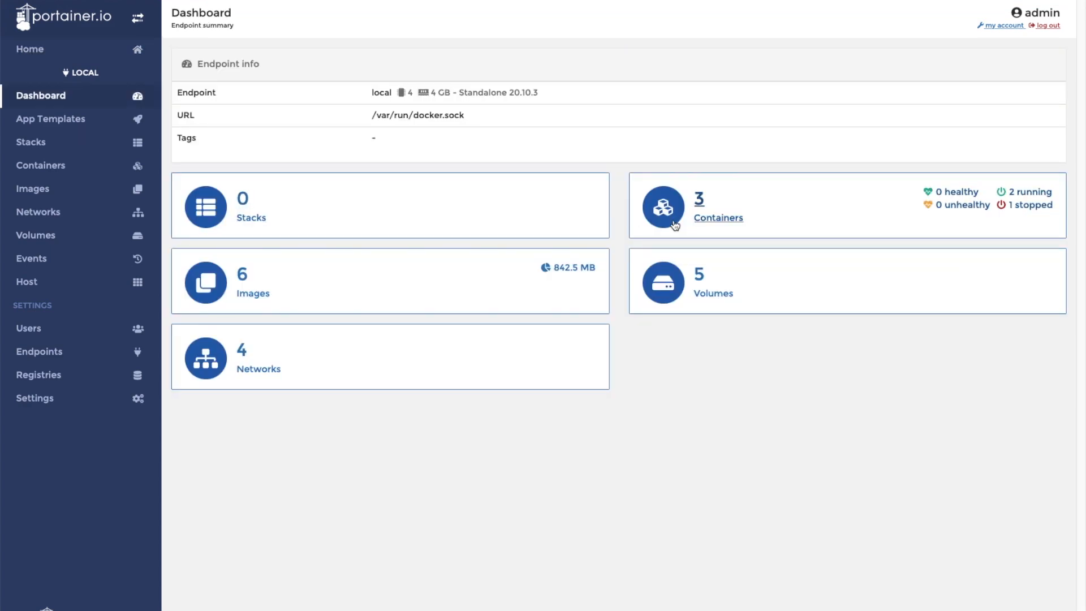
left_click(704, 214)
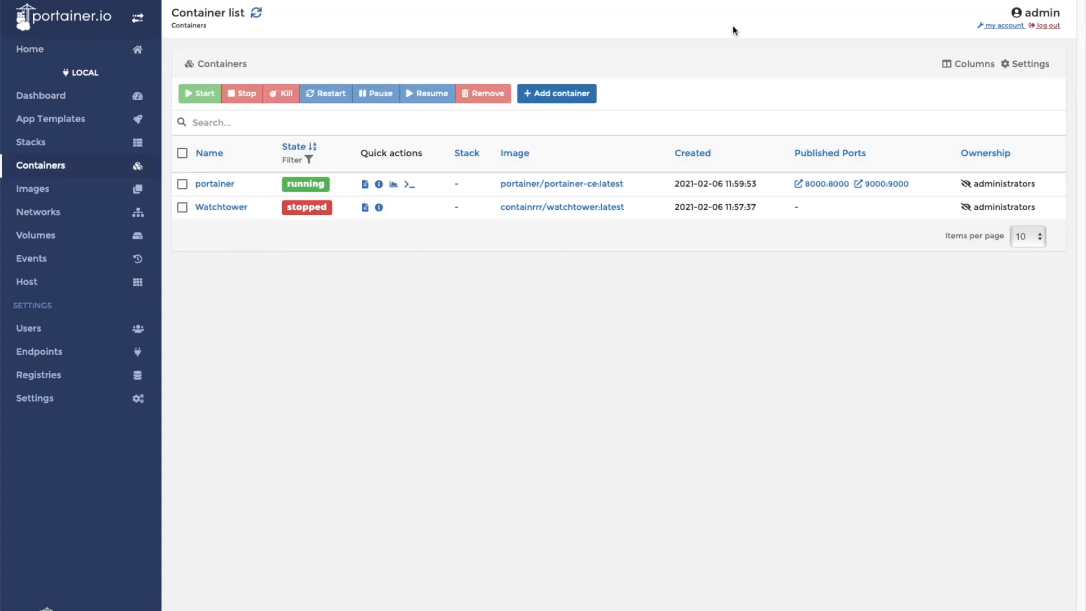
left_click(582, 98)
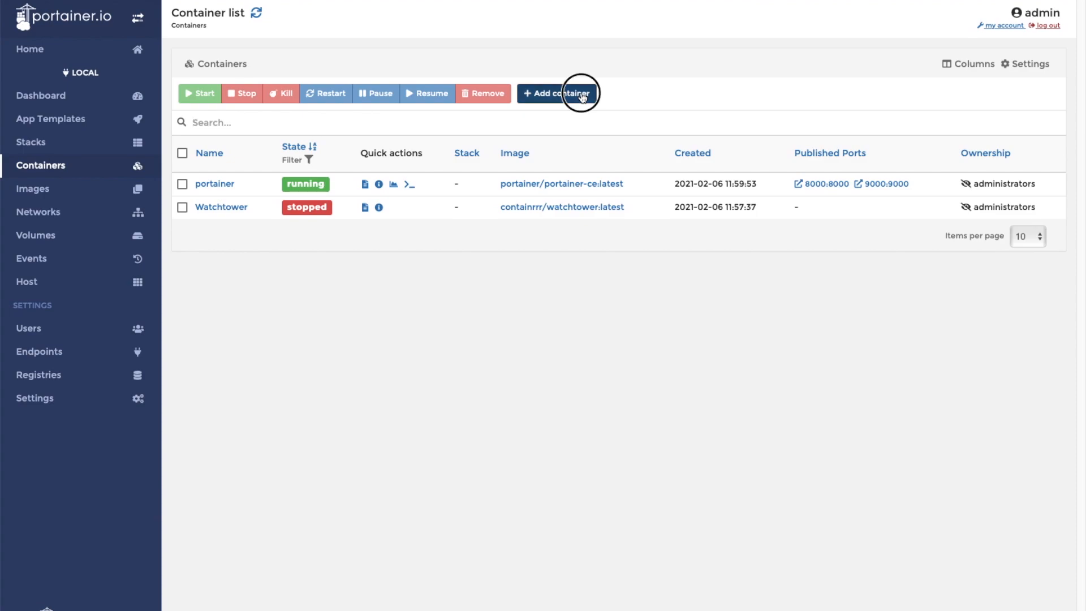
left_click(415, 75)
type("Minecr")
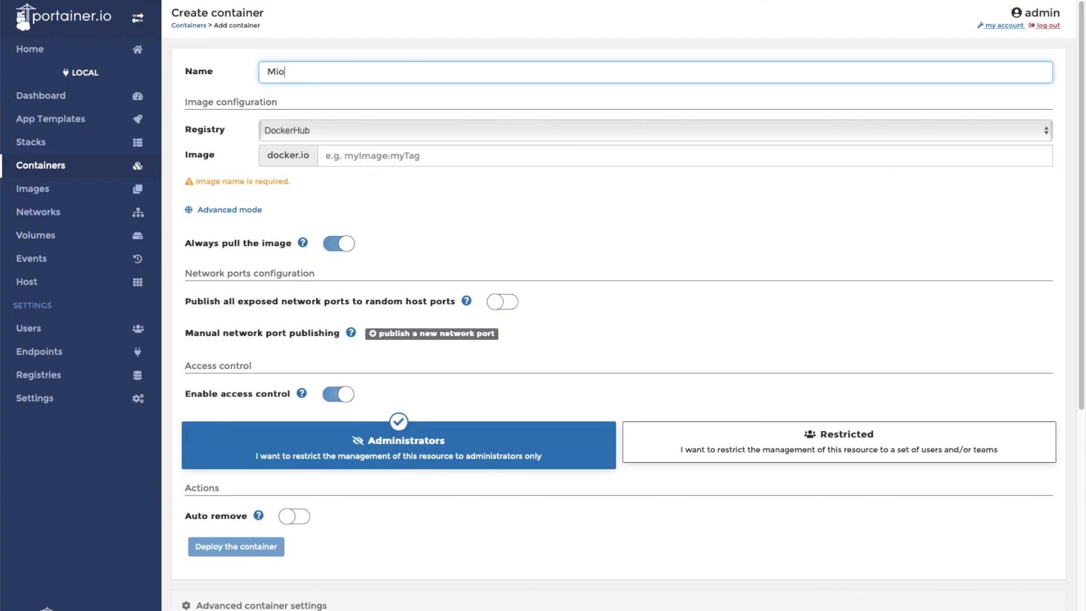
type("aft")
key("Tab")
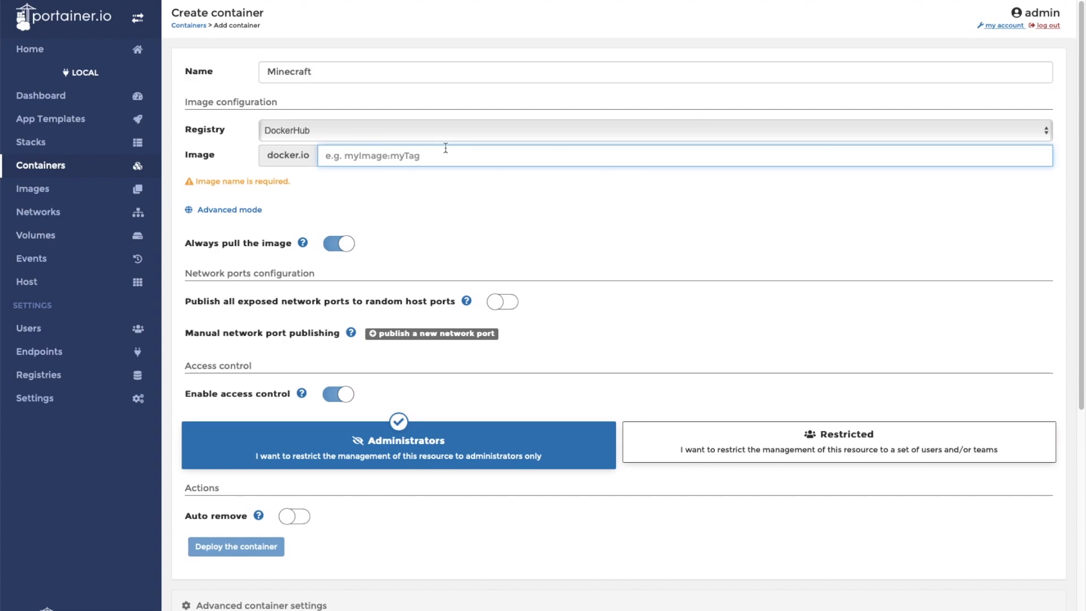
- Set the container's DockerHub image to itzg/minecraft-server
type("itz")
type("g/m")
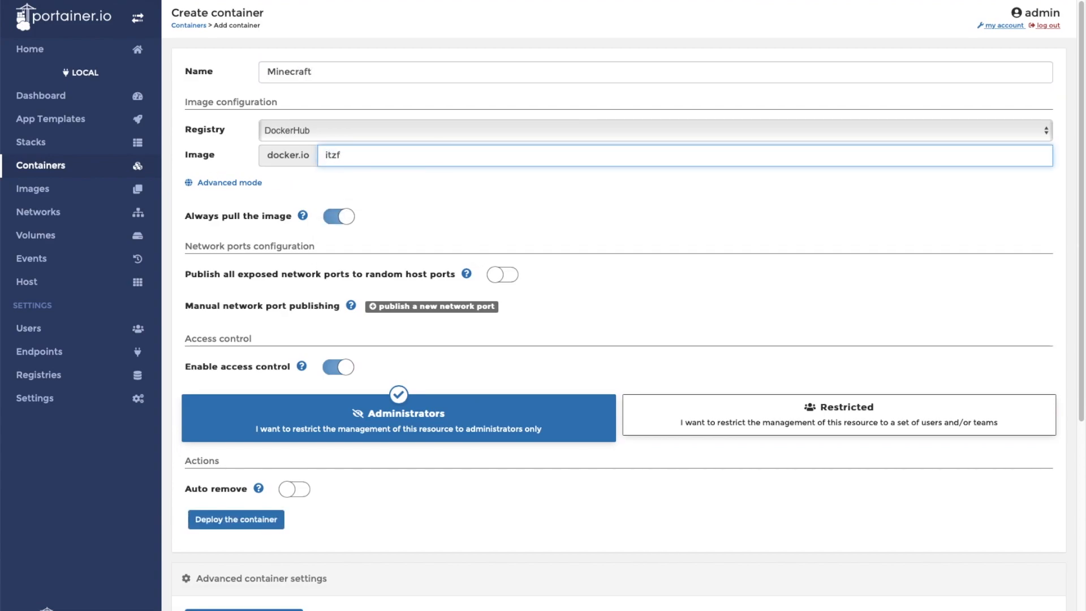
type("inec")
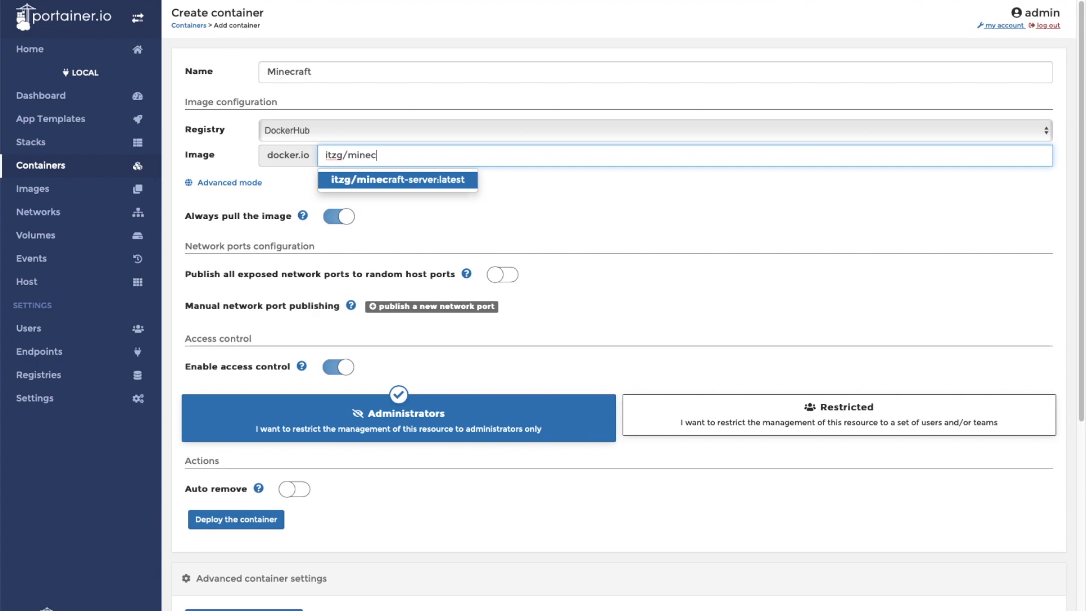
type("raft-server")
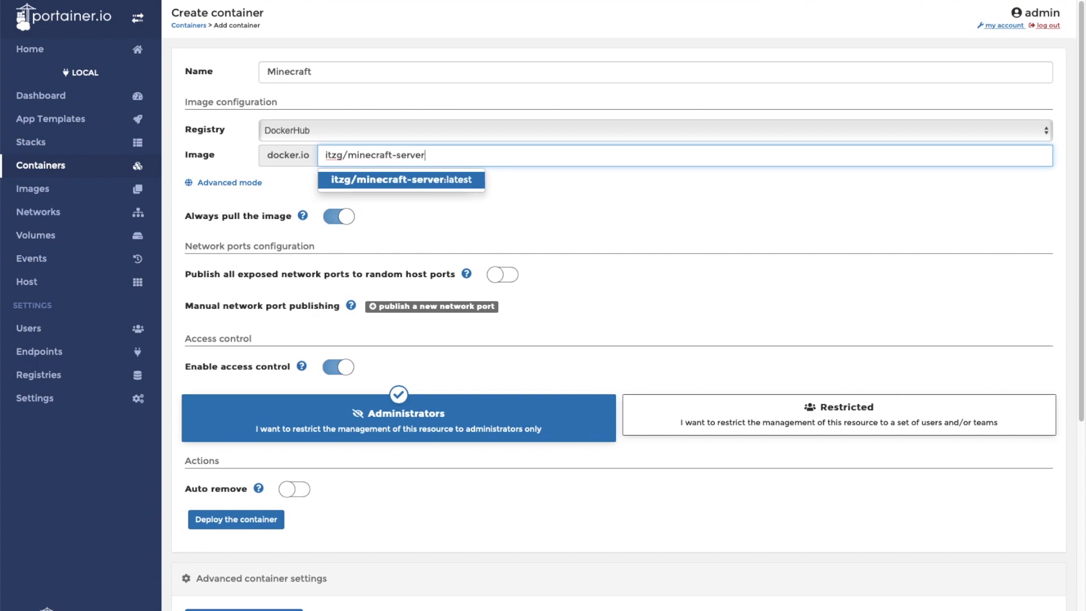
left_click(555, 195)
- Publish a network port mapping host port 25565 to container port 25565
left_click(465, 311)
left_click(375, 328)
type("255")
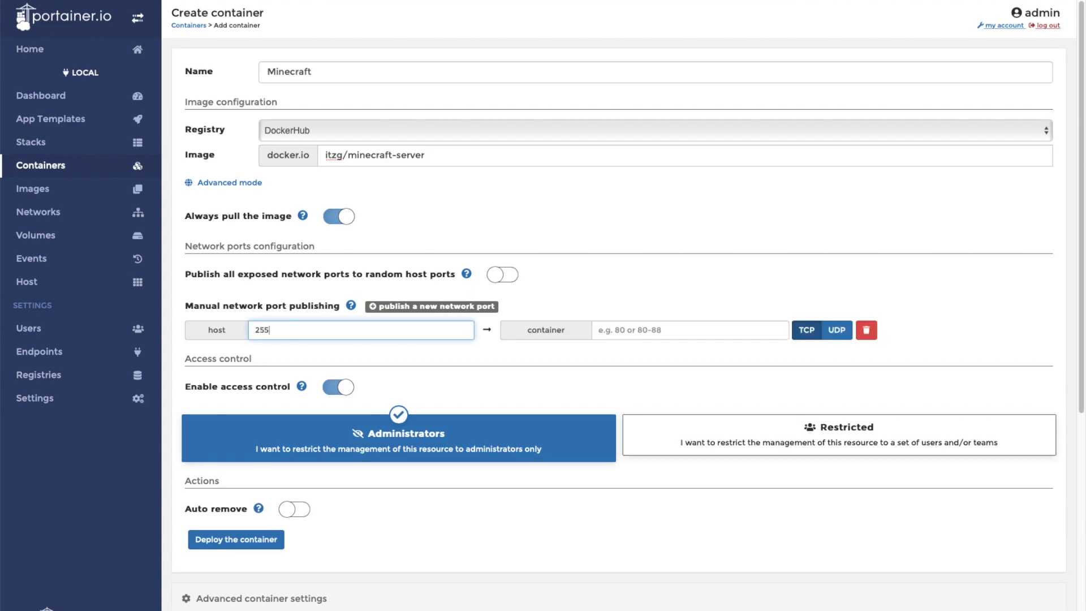
type("65")
key("Tab")
type("25565")
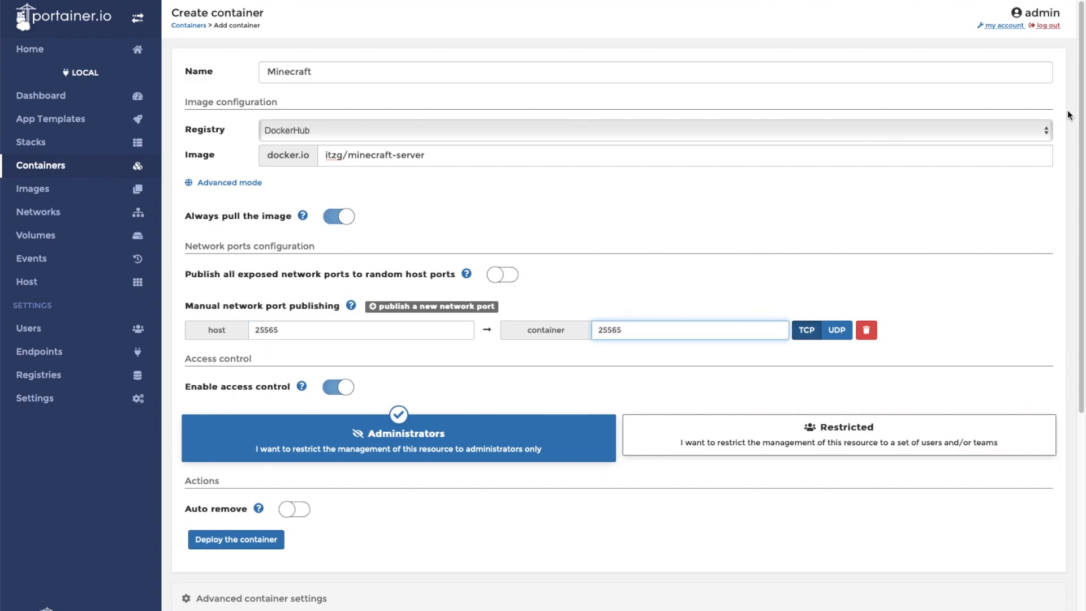
- Map an additional volume as a bind from container path /data to host path /home/pi/Docker/Minecraft
left_click_drag(1081, 101, 1079, 322)
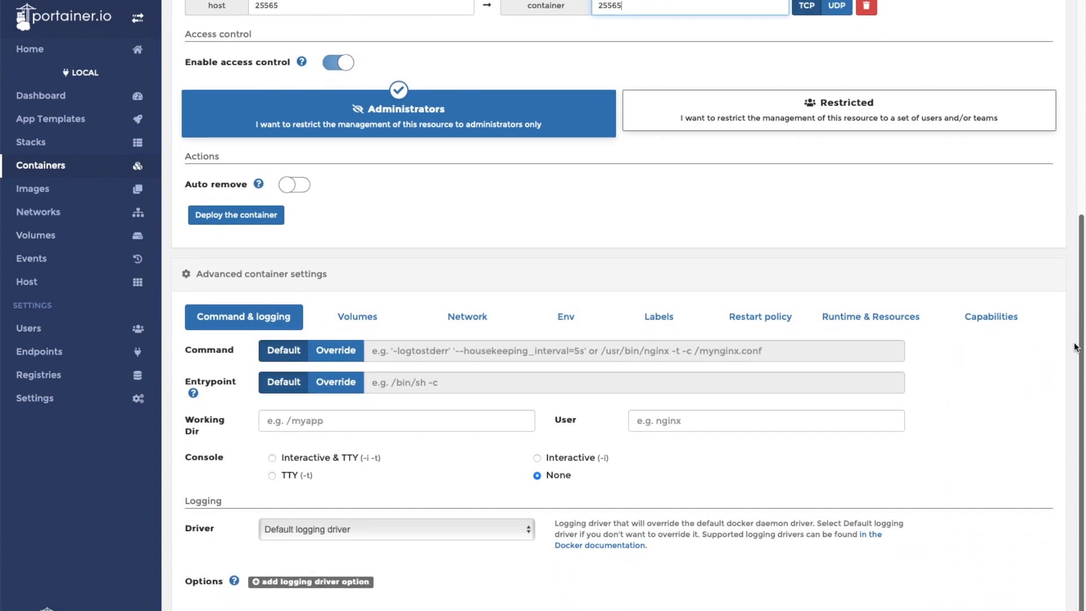
left_click(362, 323)
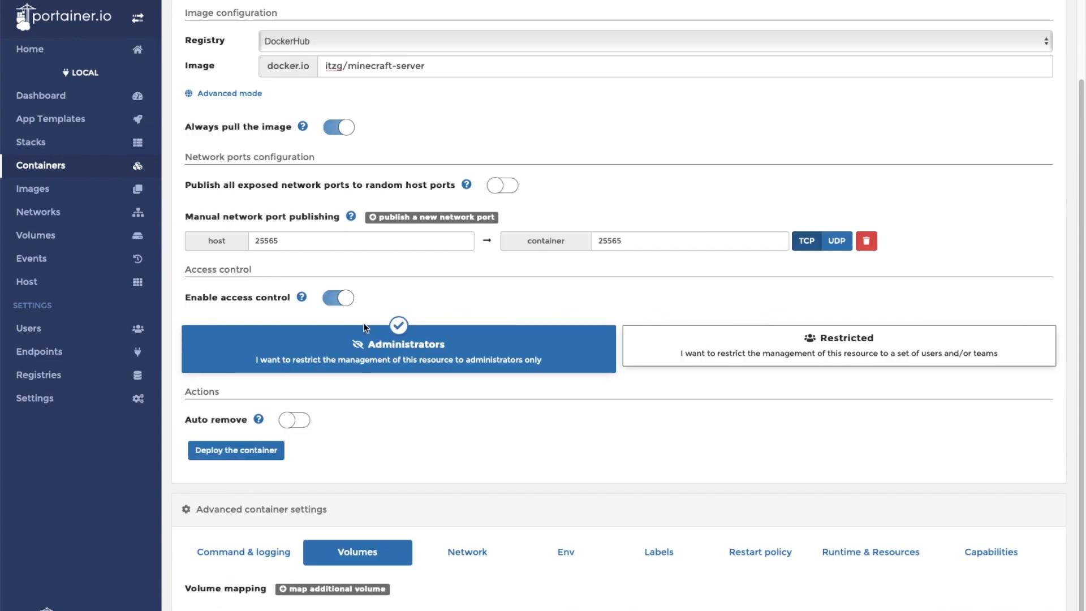
left_click(321, 588)
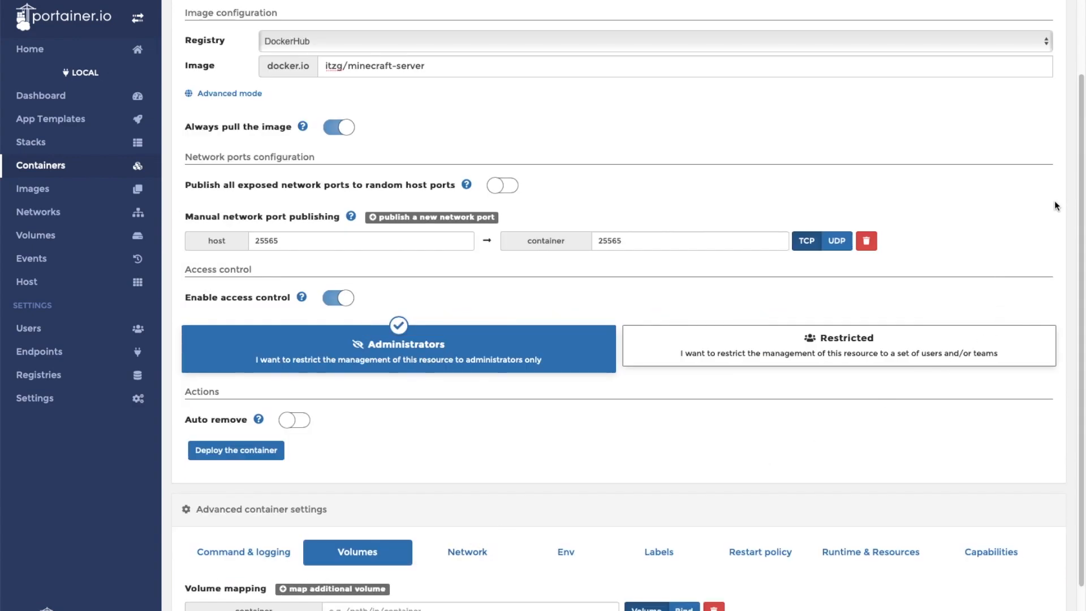
scroll(1080, 189, "down", 2)
left_click(379, 563)
type("/data")
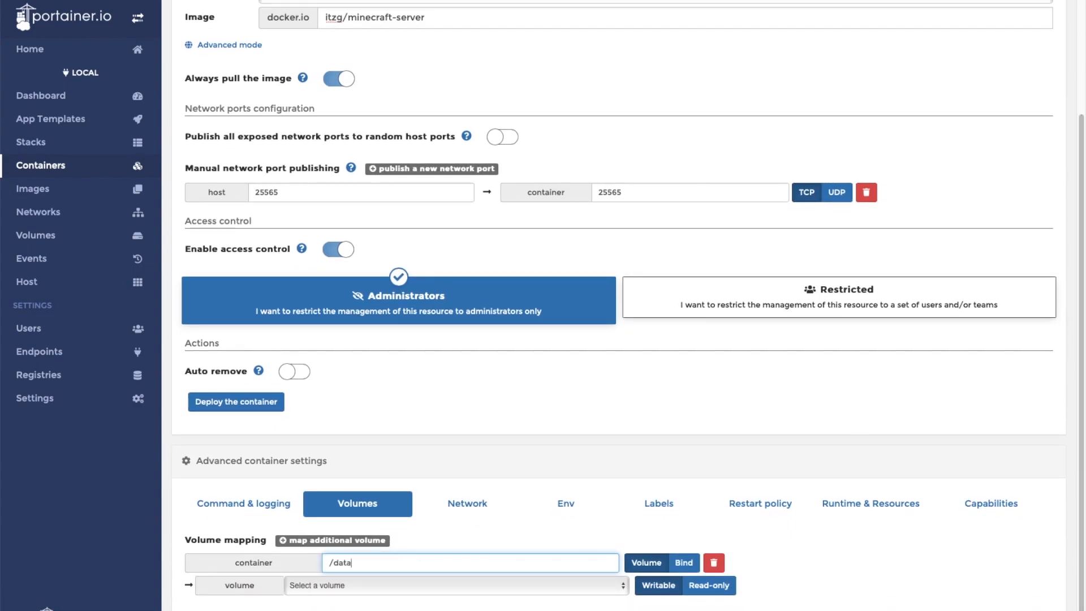
left_click(683, 563)
left_click(530, 590)
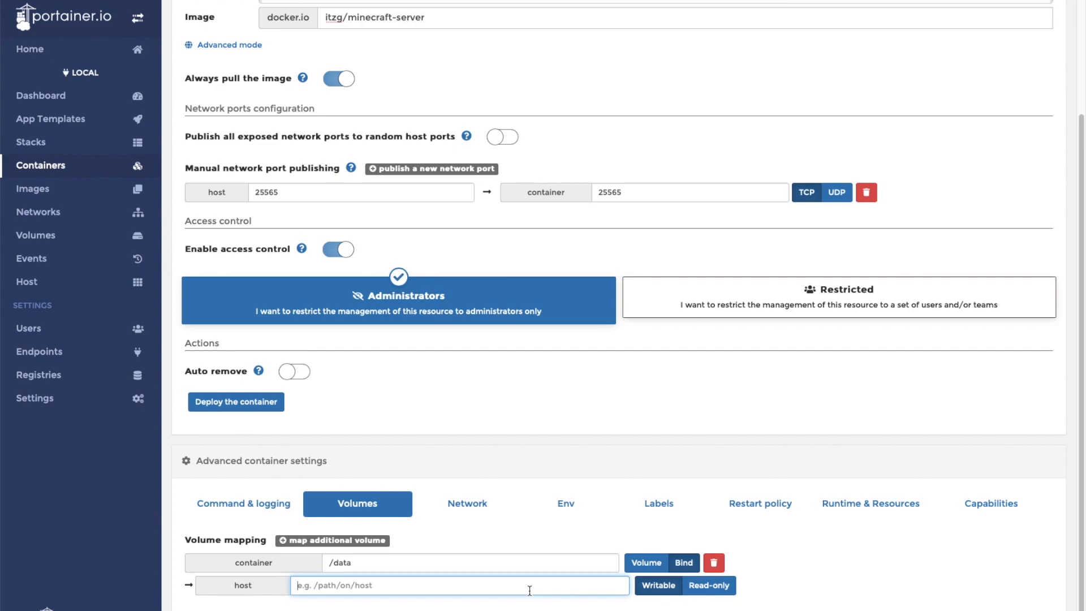
type("/home/pi/Docker/Minecraft")
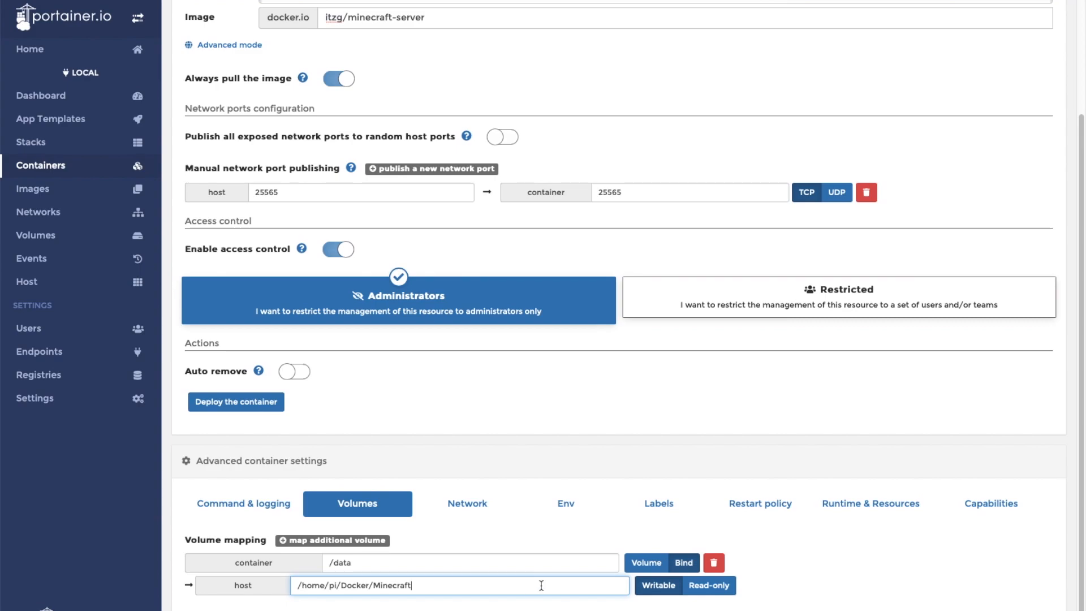
- Append the multiarch tag to the itzg/minecraft-server image and deploy the container
left_click(471, 14)
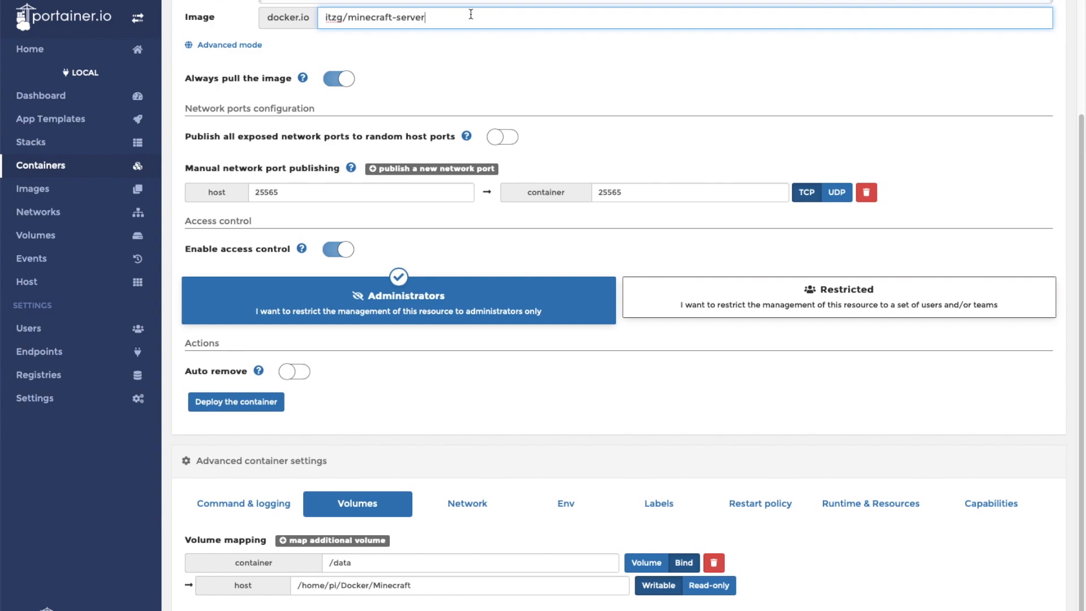
type(":")
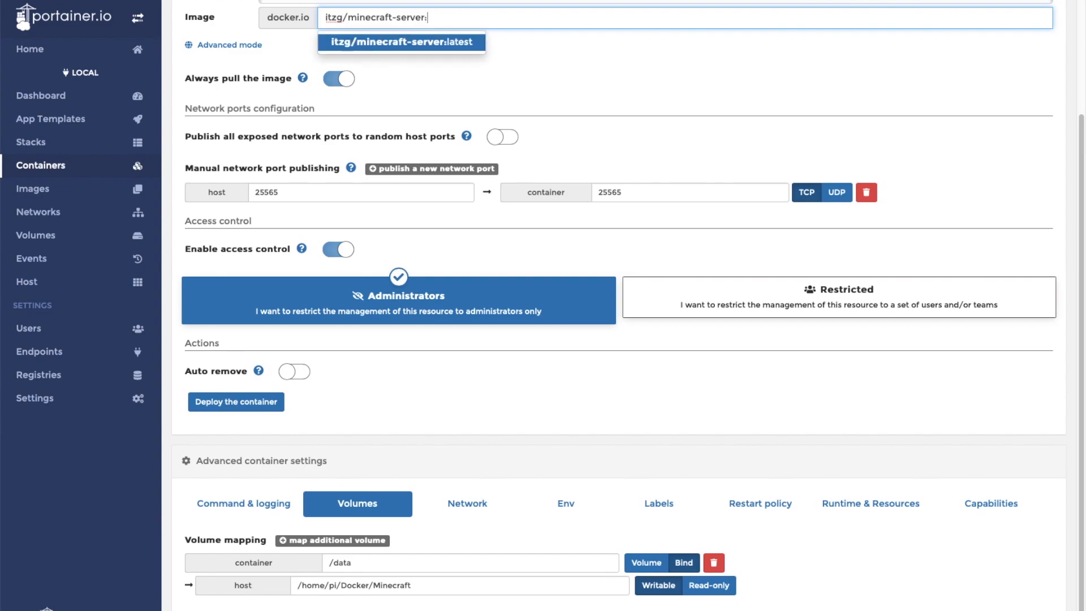
type("multiarch")
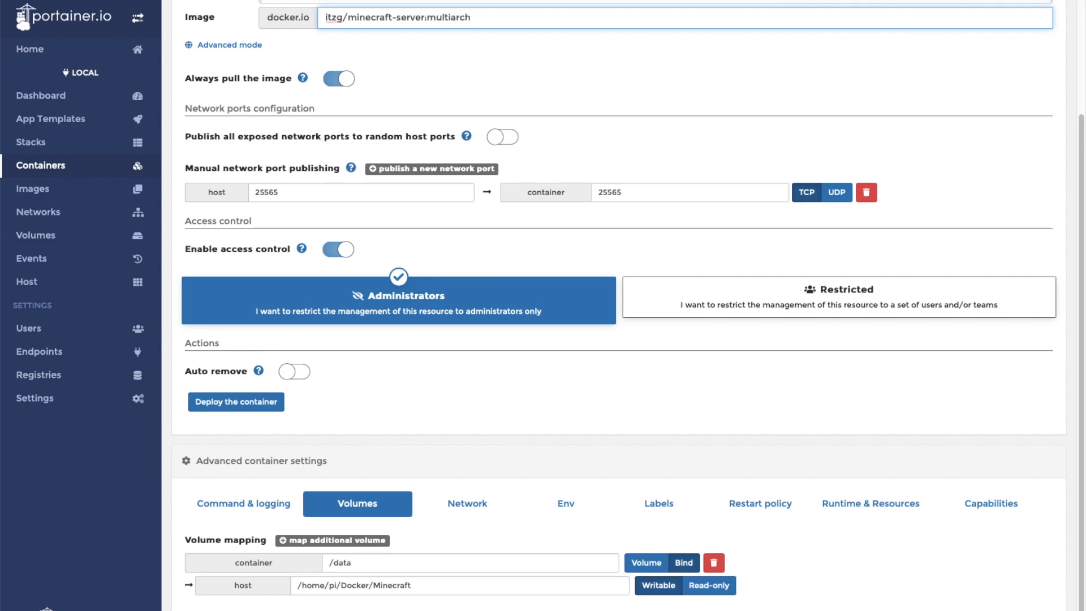
left_click(257, 402)
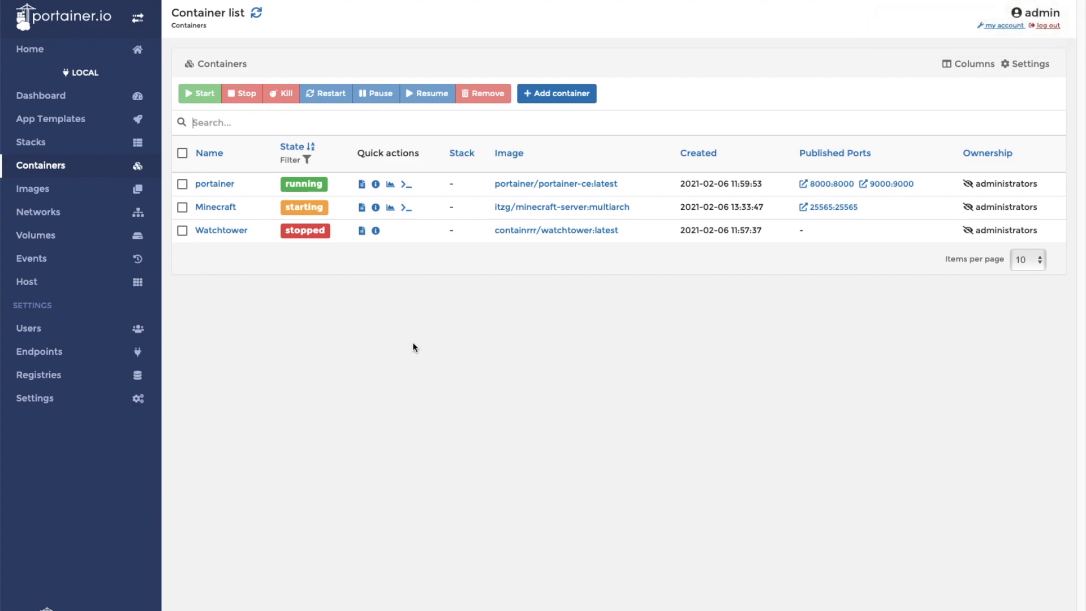
- Check the Minecraft container's logs and open the container for duplicating and editing
left_click(367, 209)
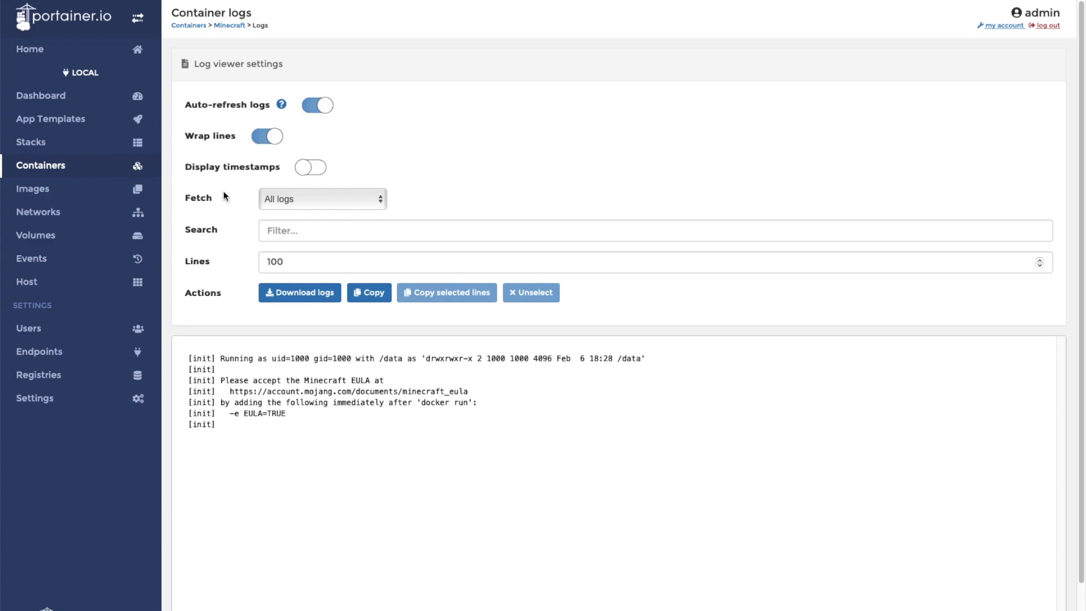
left_click(79, 166)
left_click(216, 207)
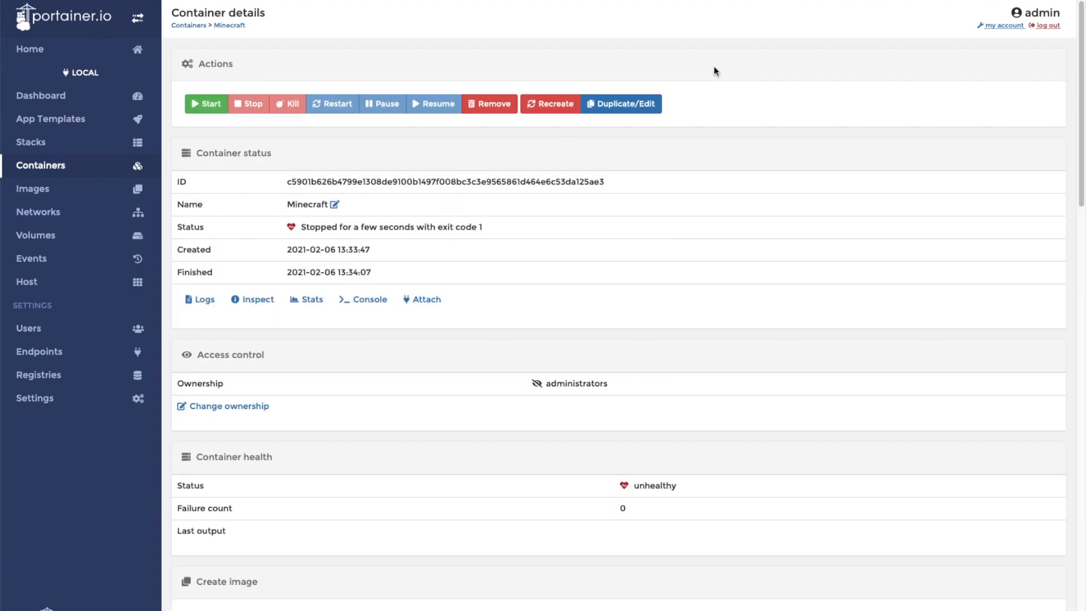
left_click(625, 105)
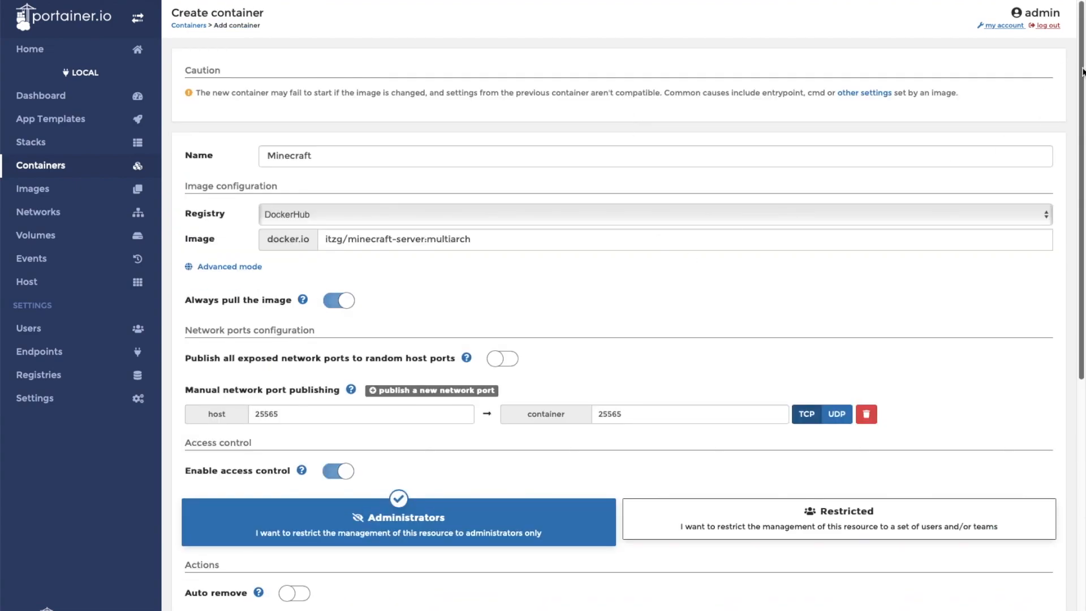
- Add an environment variable named EULA with the value true to the Minecraft container
scroll(998, 226, "down", 7)
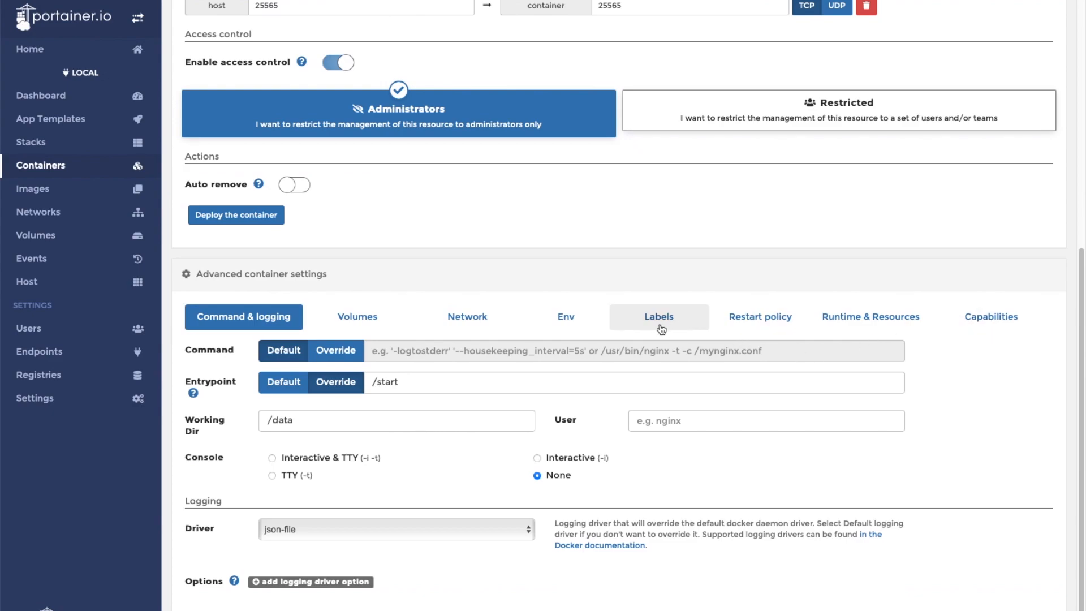
left_click(578, 317)
scroll(581, 308, "down", 1)
scroll(574, 310, "up", 2)
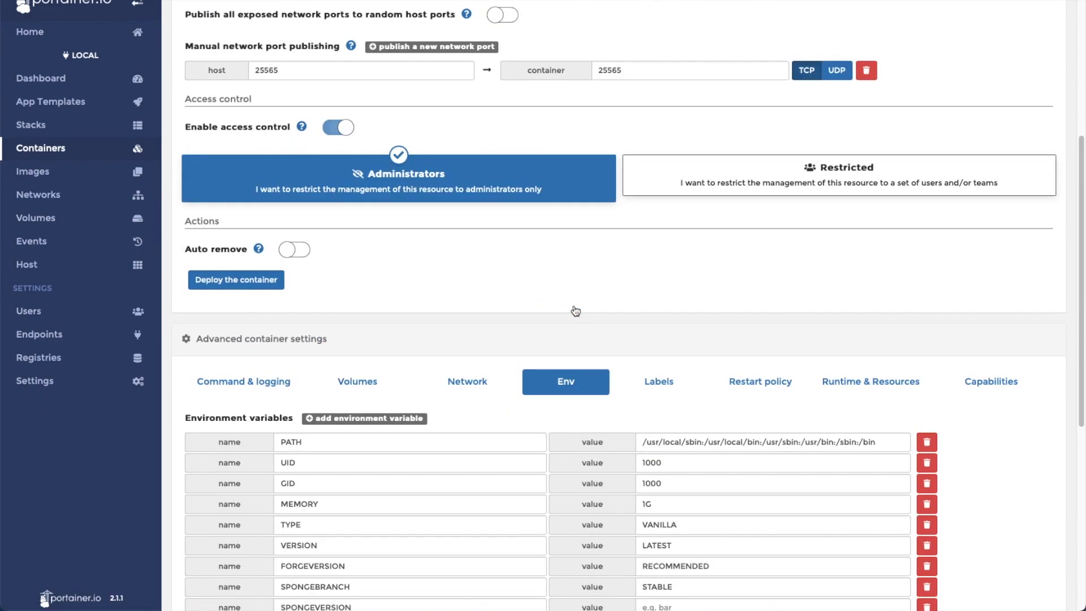
scroll(574, 311, "down", 7)
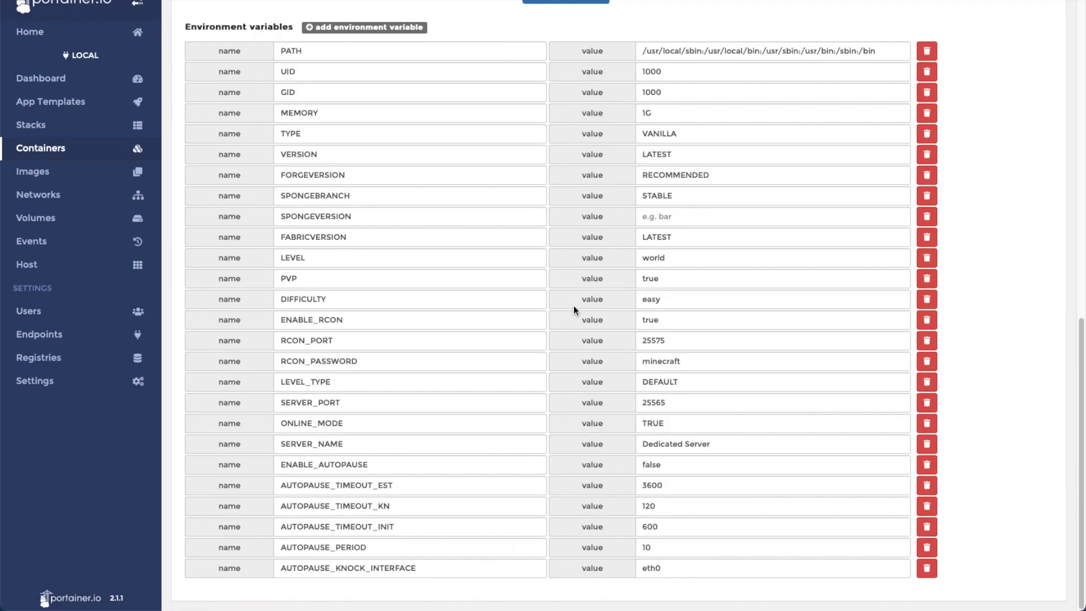
left_click(404, 33)
left_click(321, 589)
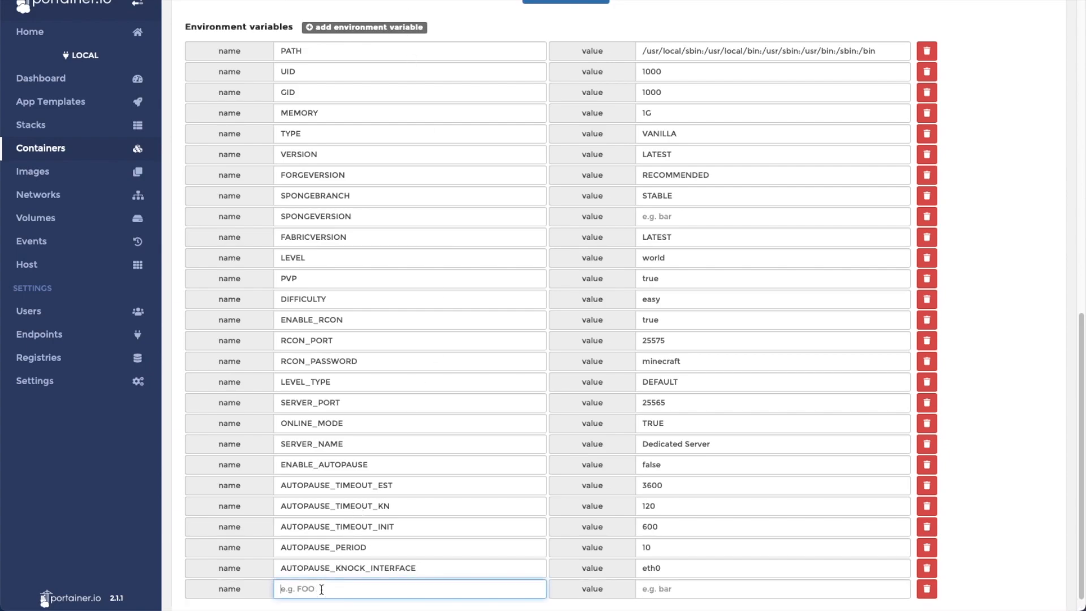
type("EULA")
left_click(649, 593)
type("true")
- Deploy the edited Minecraft container, replacing the existing one with the same name
scroll(710, 215, "up", 10)
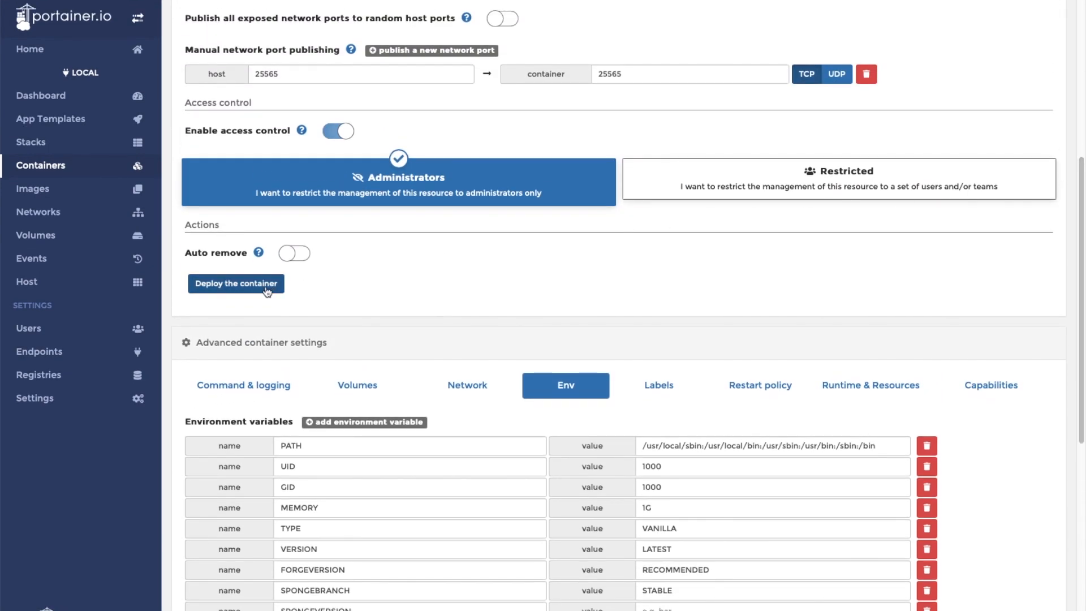
left_click(266, 289)
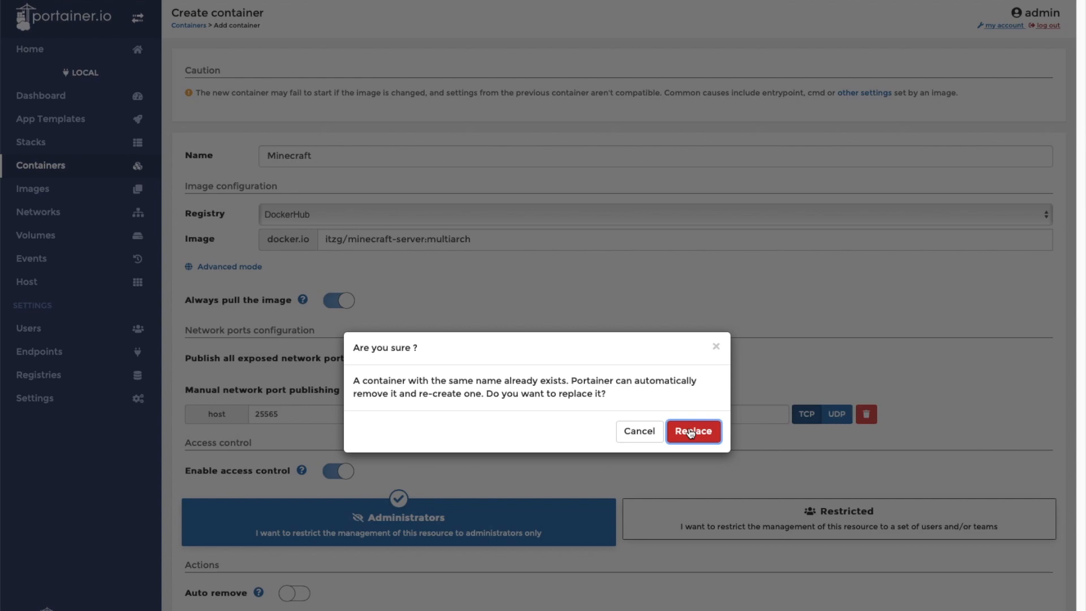
left_click(691, 432)
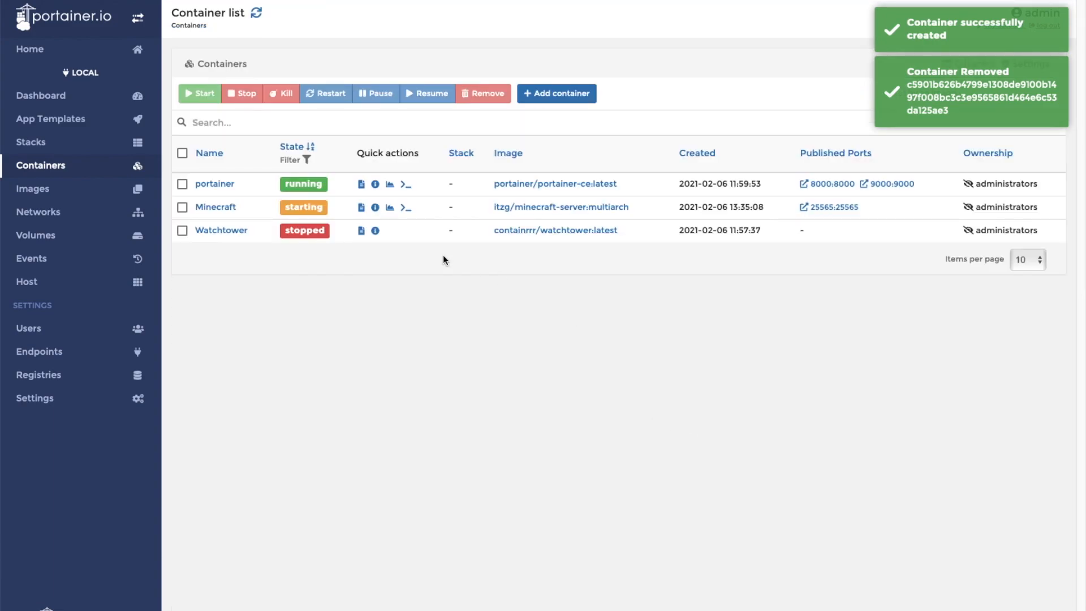
- View the redeployed Minecraft container's logs down to the latest entries
left_click(362, 209)
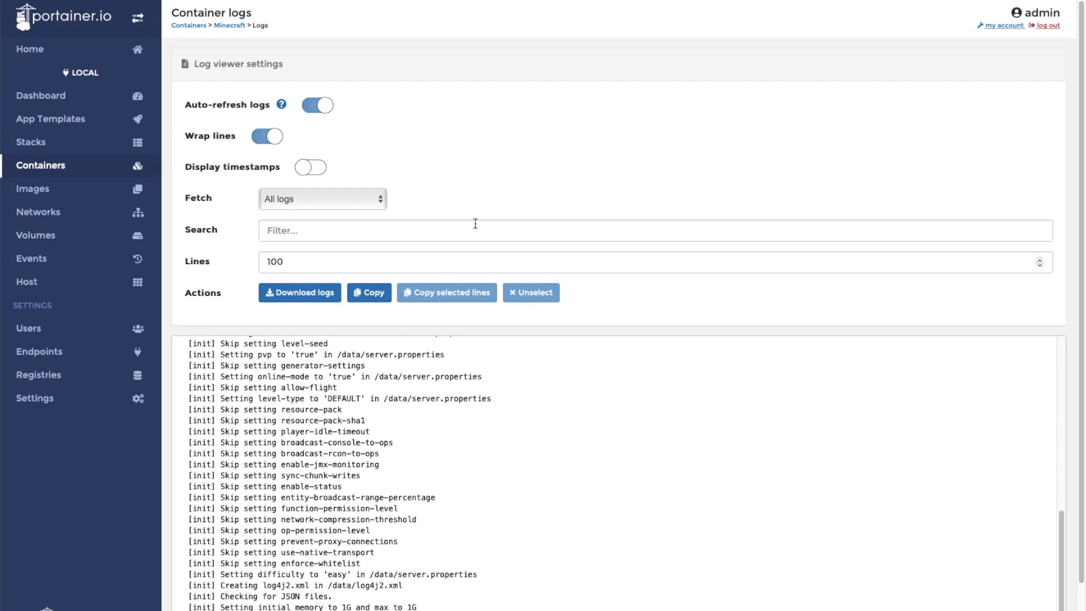
left_click_drag(1080, 228, 1080, 275)
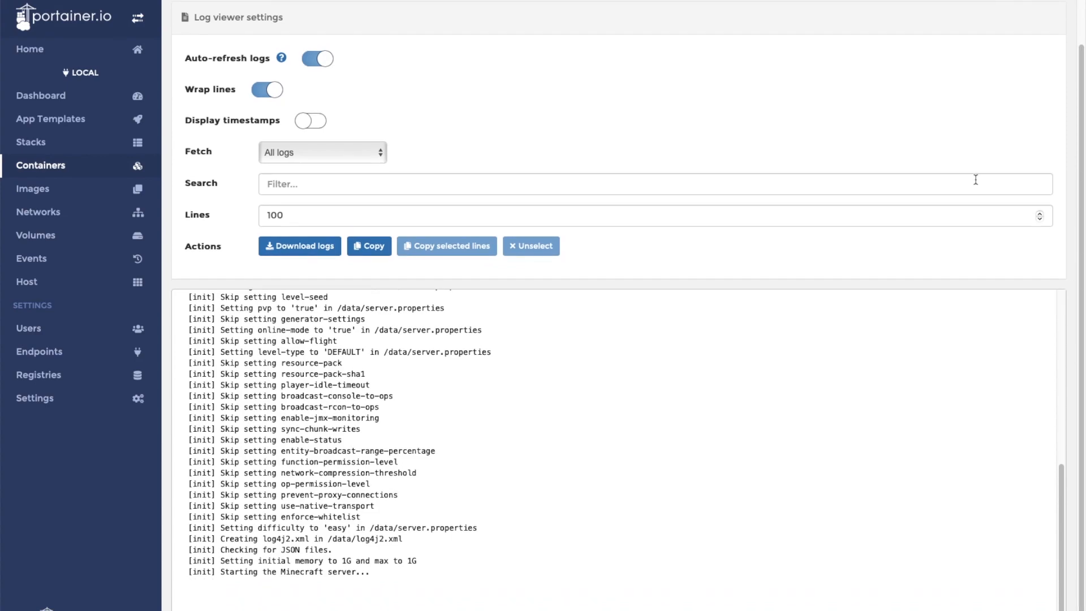